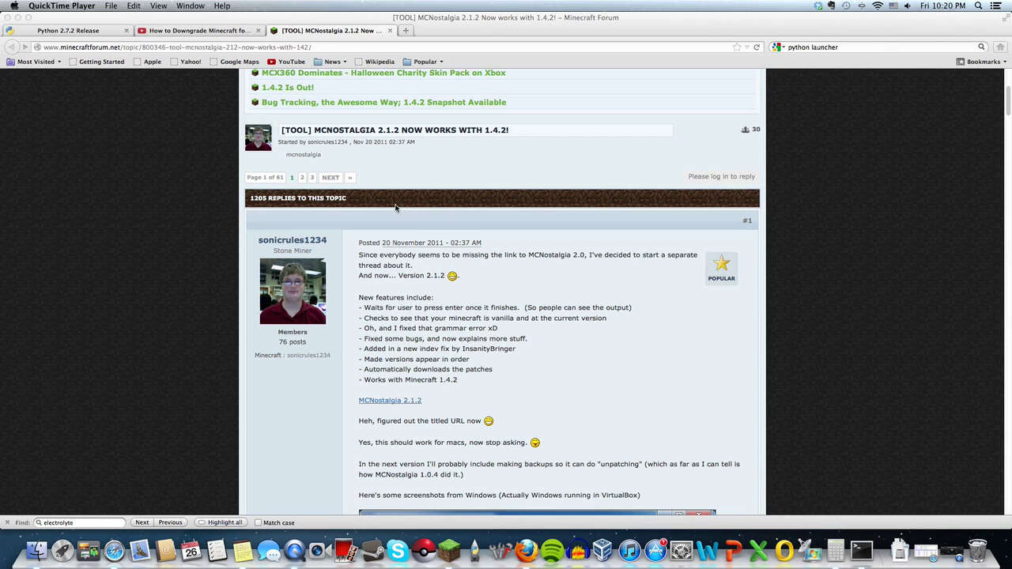
# Step: Close the "How to Downgrade Minecraft" video tab, keeping the MCNostalgia 2.1.2 forum topic open
pyautogui.scroll(3, 371, 190)
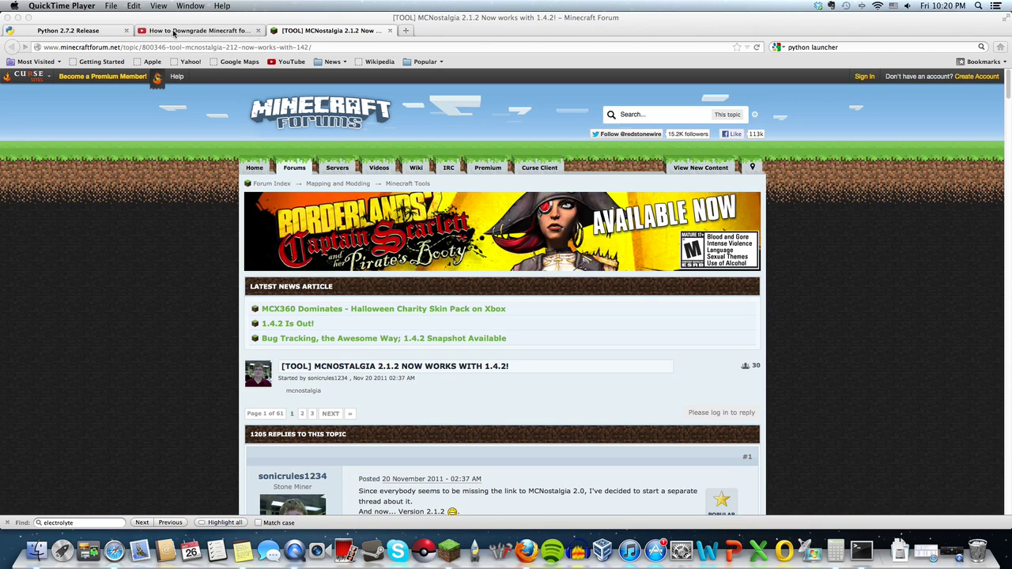
pyautogui.click(245, 78)
pyautogui.click(258, 30)
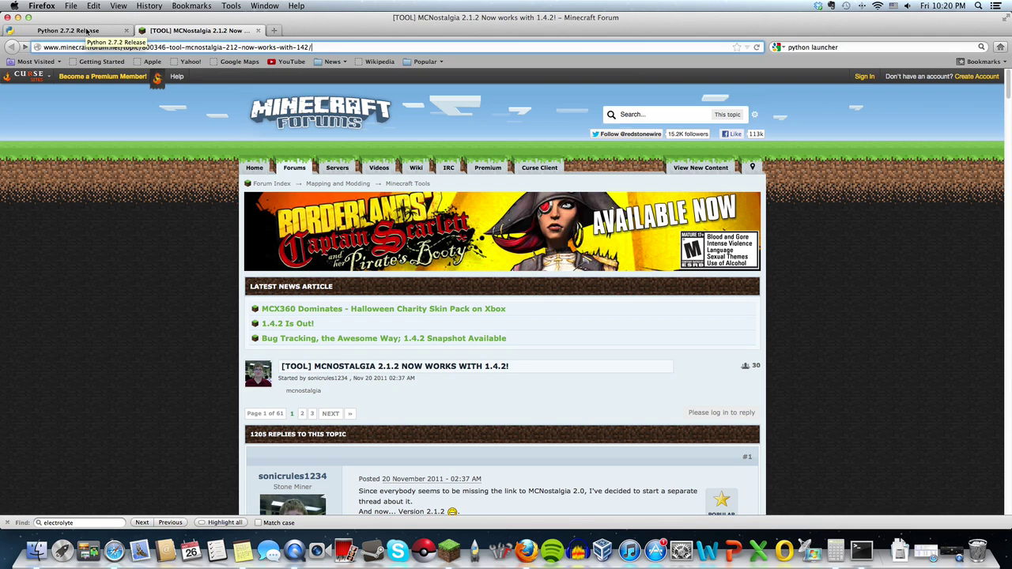
# Step: Open the MCNostalgia 2.1.2 download link in the first forum post and skip the ad page
pyautogui.scroll(-3, 199, 304)
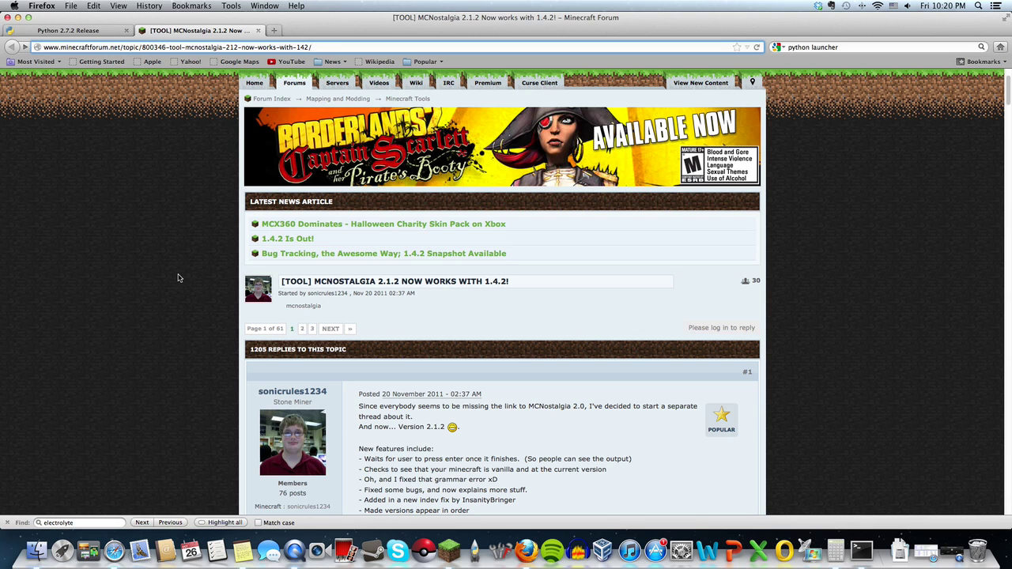
pyautogui.scroll(-5, 179, 278)
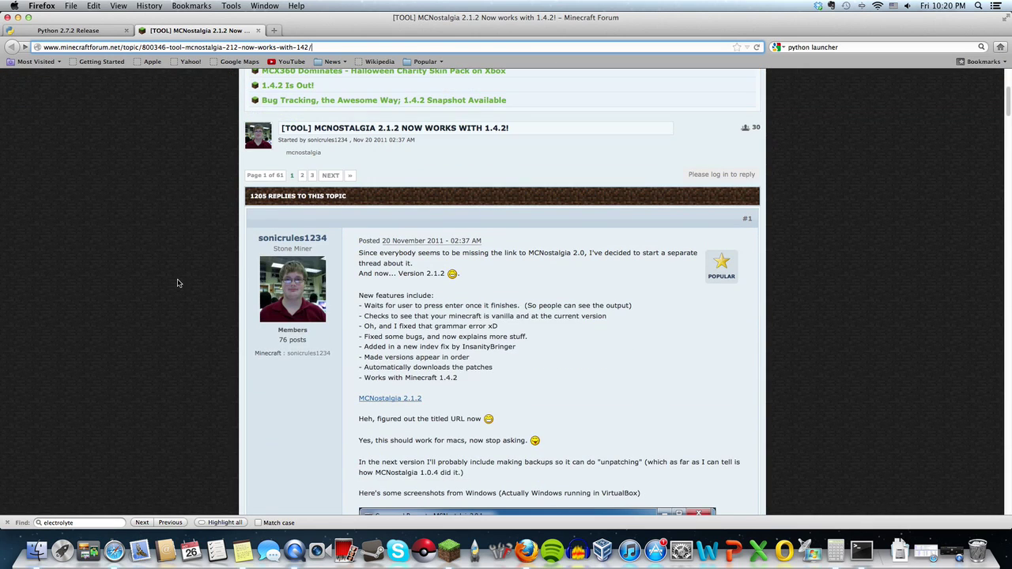
pyautogui.scroll(-8, 179, 283)
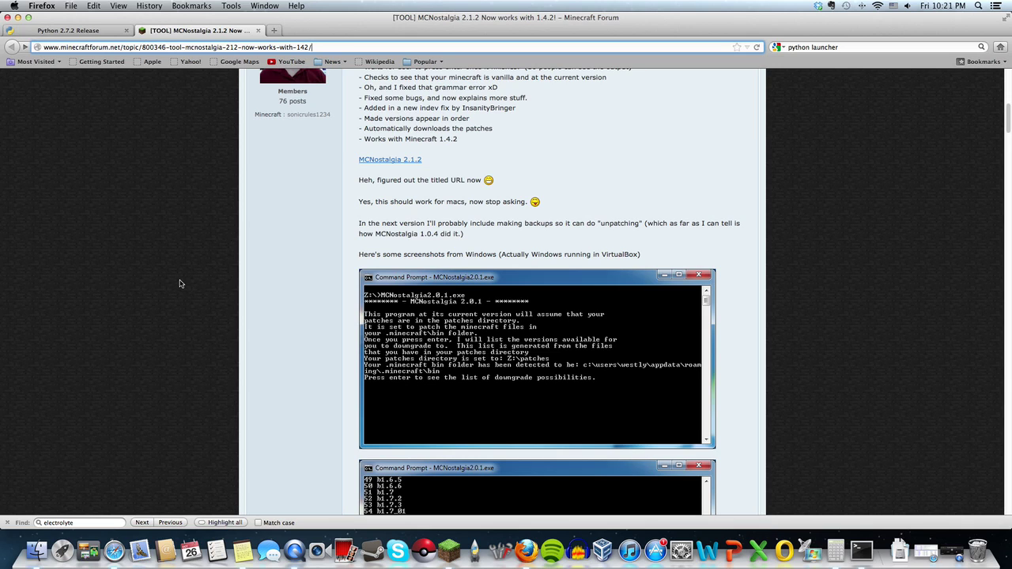
pyautogui.scroll(10, 212, 294)
pyautogui.scroll(-3, 350, 409)
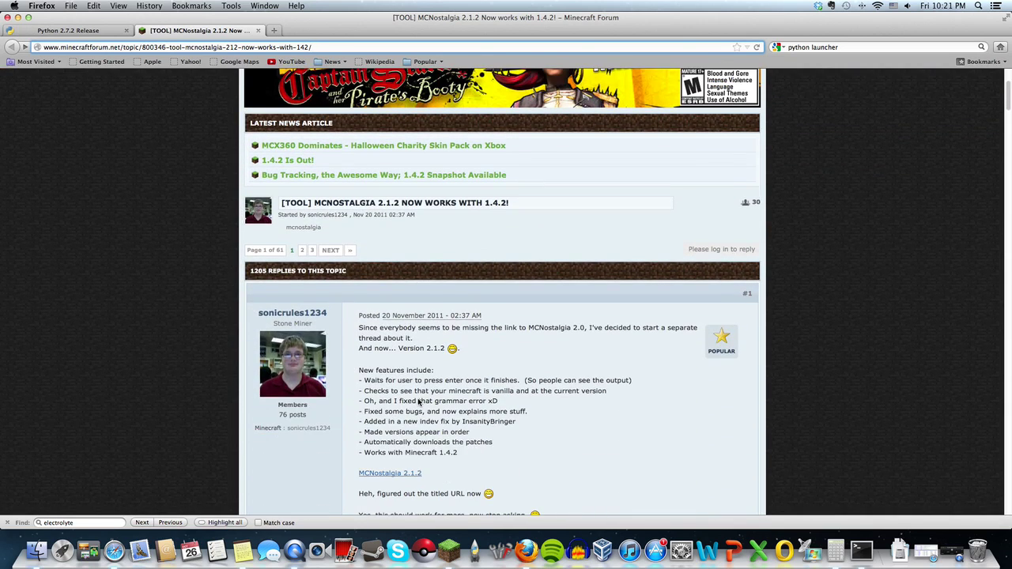
pyautogui.scroll(-5, 427, 400)
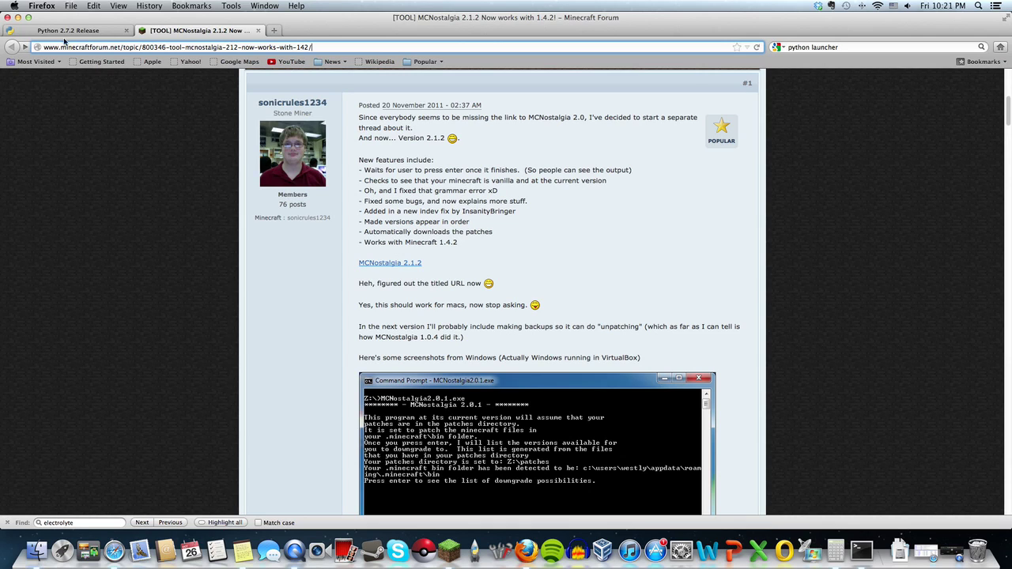
pyautogui.click(389, 264)
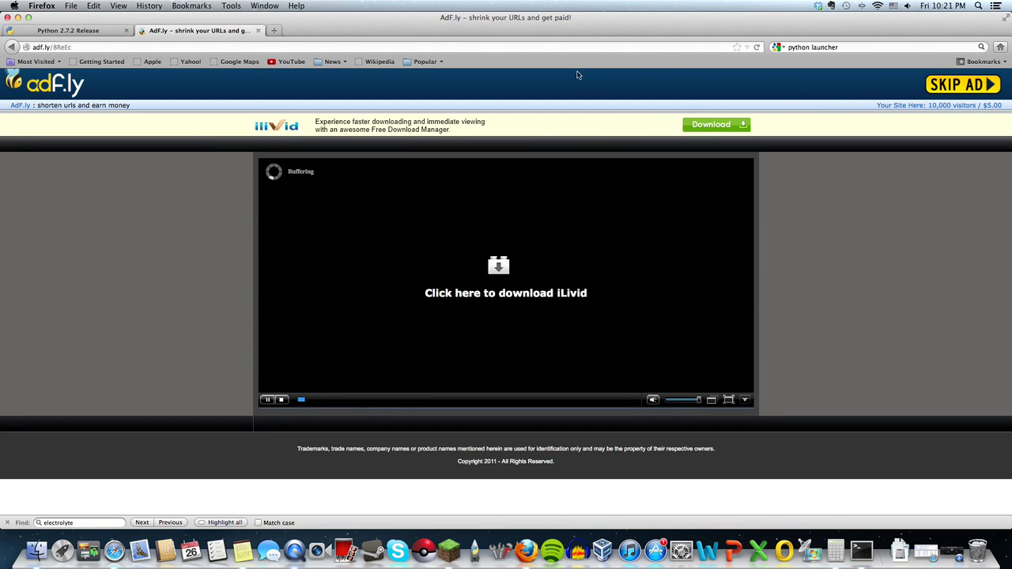
pyautogui.click(971, 84)
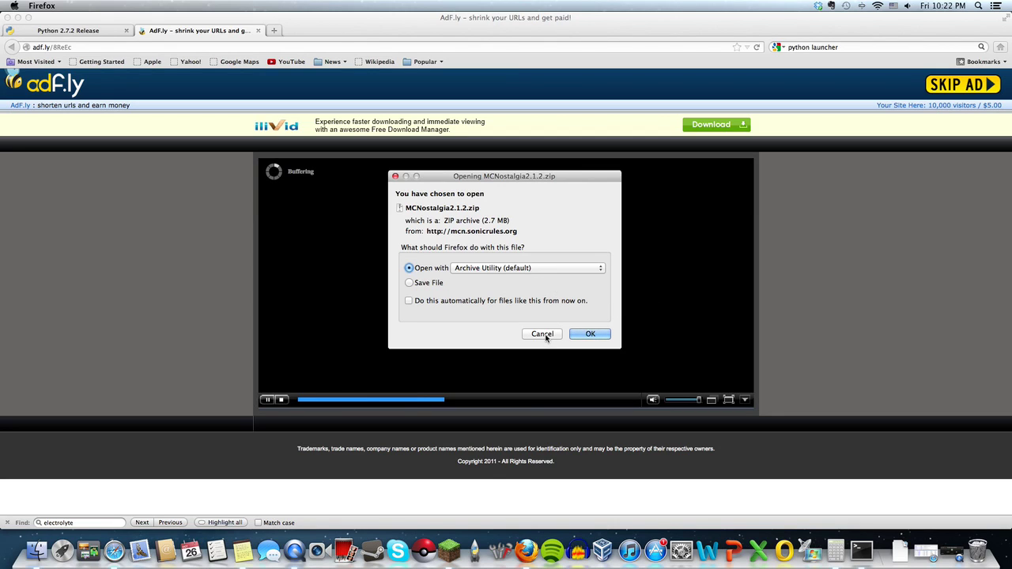
# Step: Cancel the MCNostalgia2.1.2.zip download and close the AdF.ly tab to return to the Python 2.7.2 release page
pyautogui.click(256, 30)
pyautogui.click(257, 30)
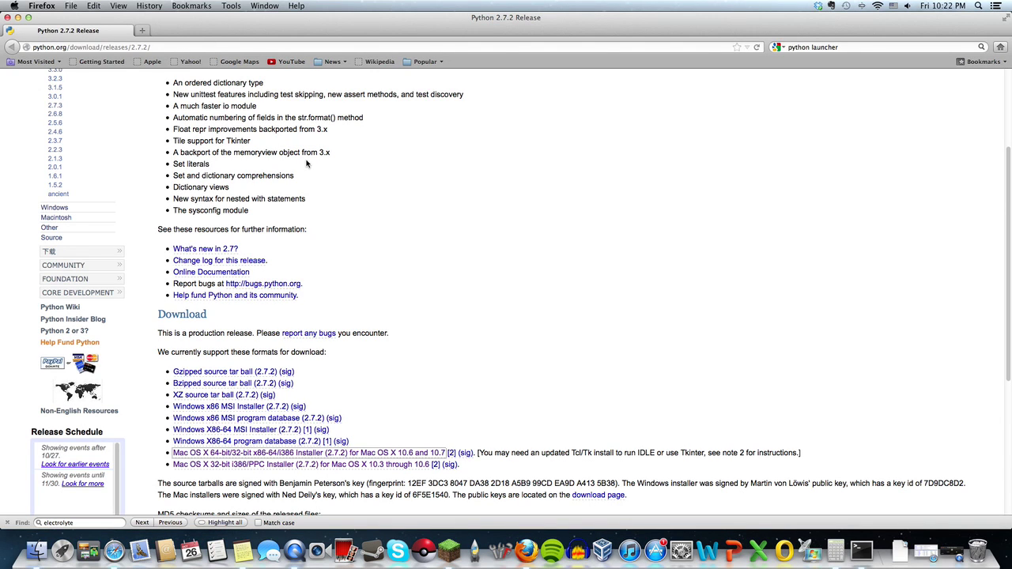
pyautogui.click(538, 333)
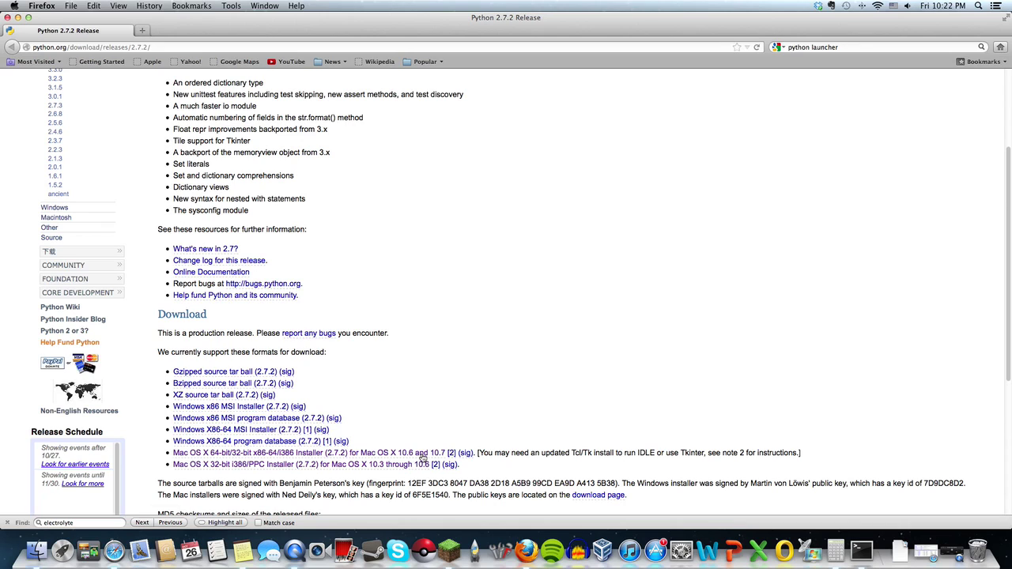
# Step: Download the Mac OS X 64-bit/32-bit Python 2.7.2 installer for 10.6 and 10.7 with DiskImageMounter and open the downloaded disk image
pyautogui.click(209, 453)
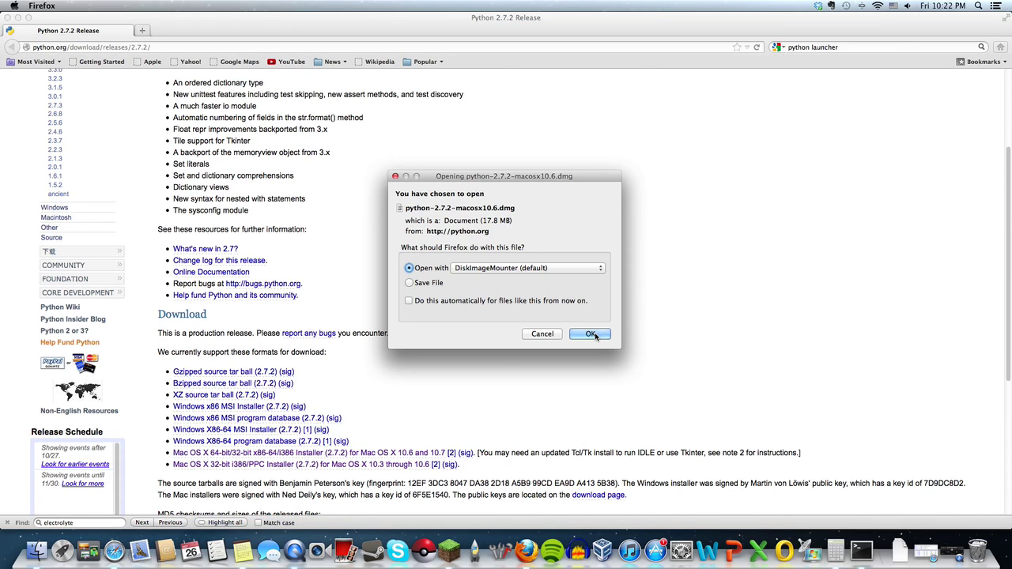
pyautogui.click(594, 334)
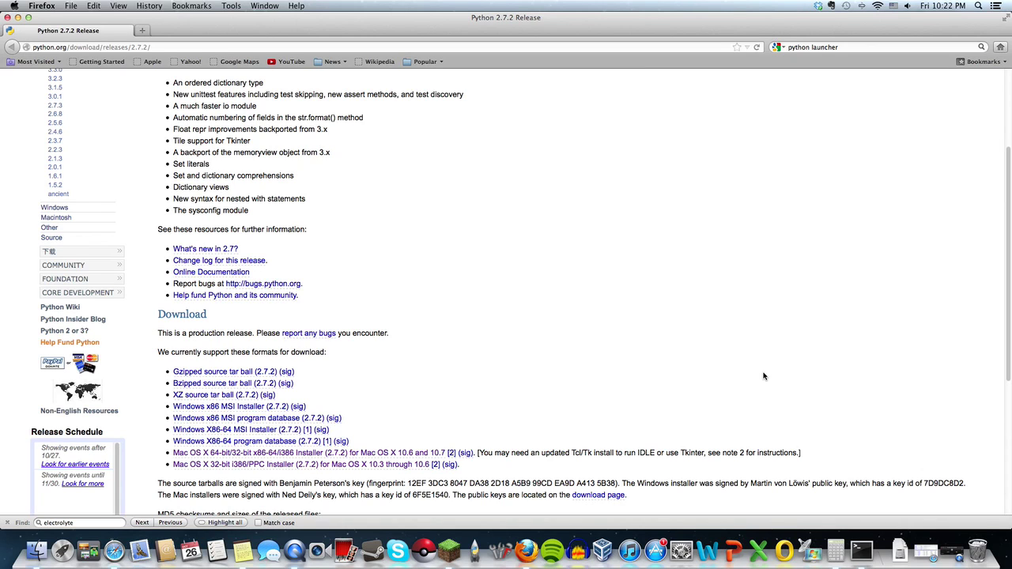
pyautogui.click(900, 553)
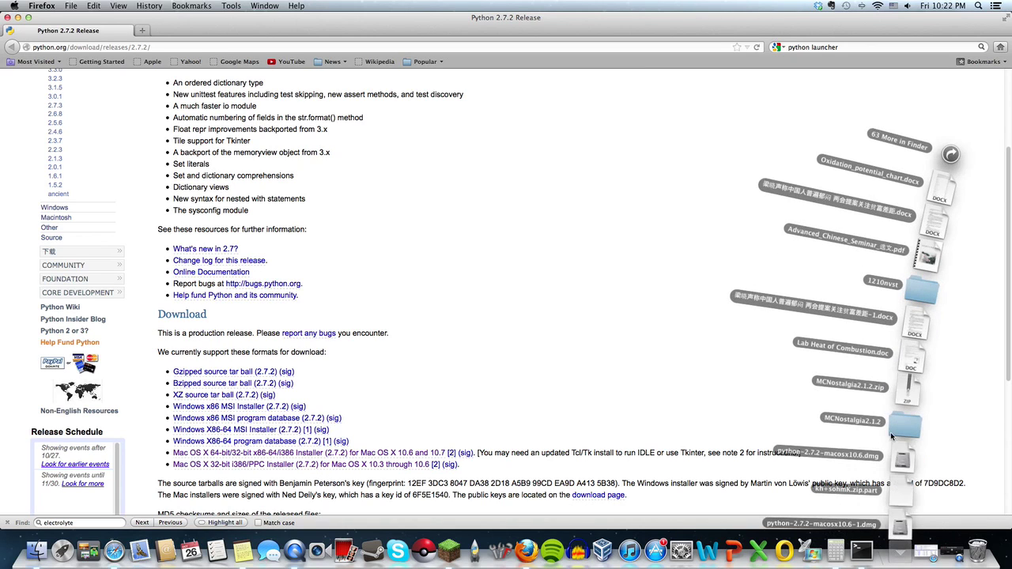
pyautogui.click(904, 528)
pyautogui.click(900, 552)
pyautogui.click(898, 529)
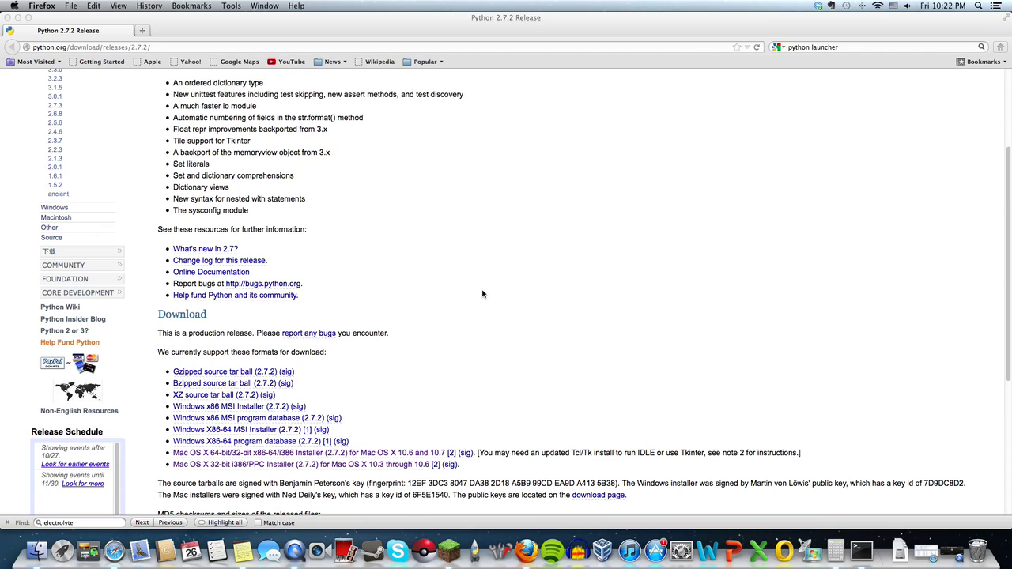
# Step: Launch Python.mpkg, advance to the standard install page while agreeing to the license, and close the installer without installing
pyautogui.click(37, 547)
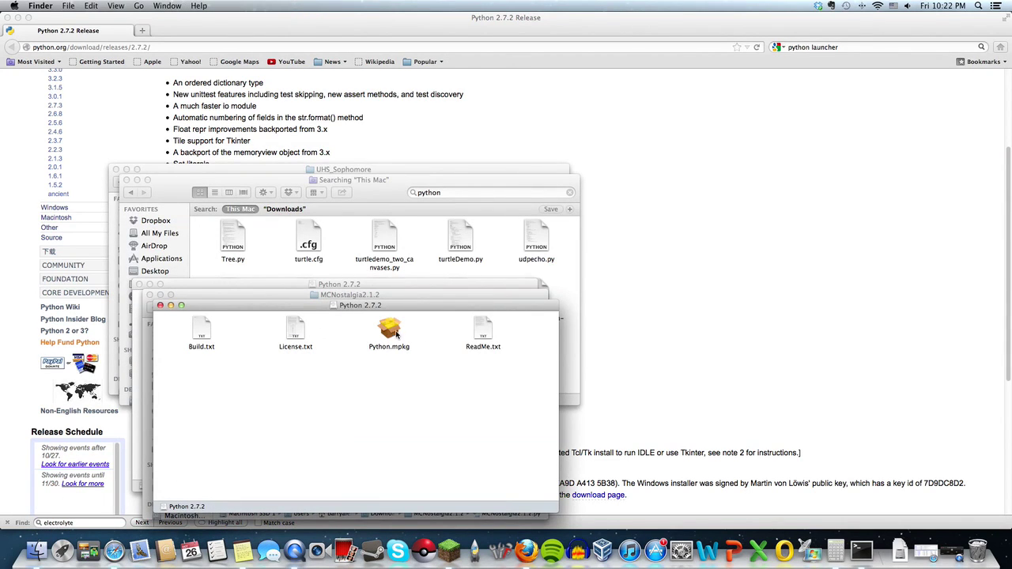
pyautogui.doubleClick(395, 334)
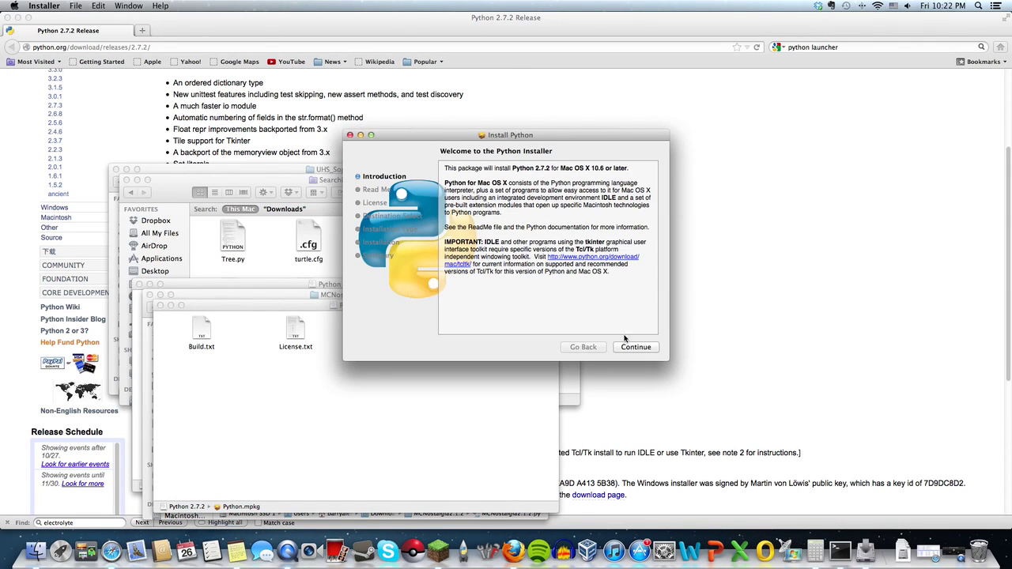
pyautogui.click(635, 350)
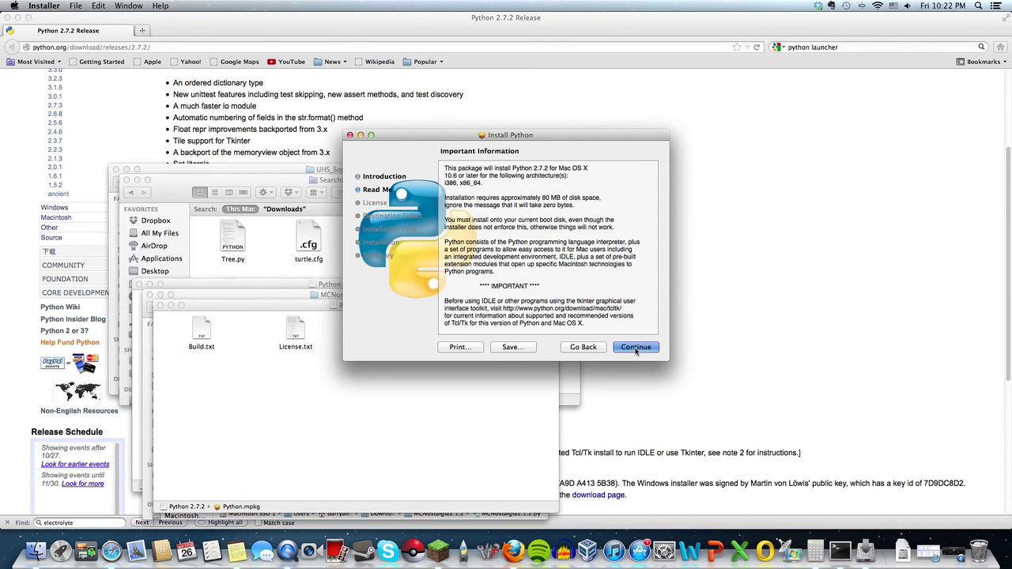
pyautogui.click(635, 349)
pyautogui.click(636, 348)
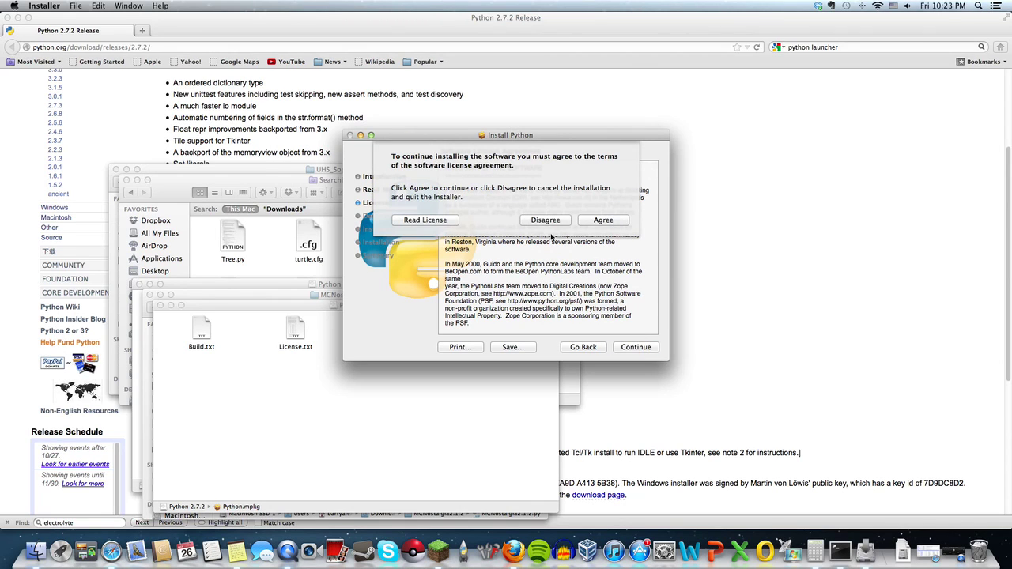
pyautogui.click(600, 221)
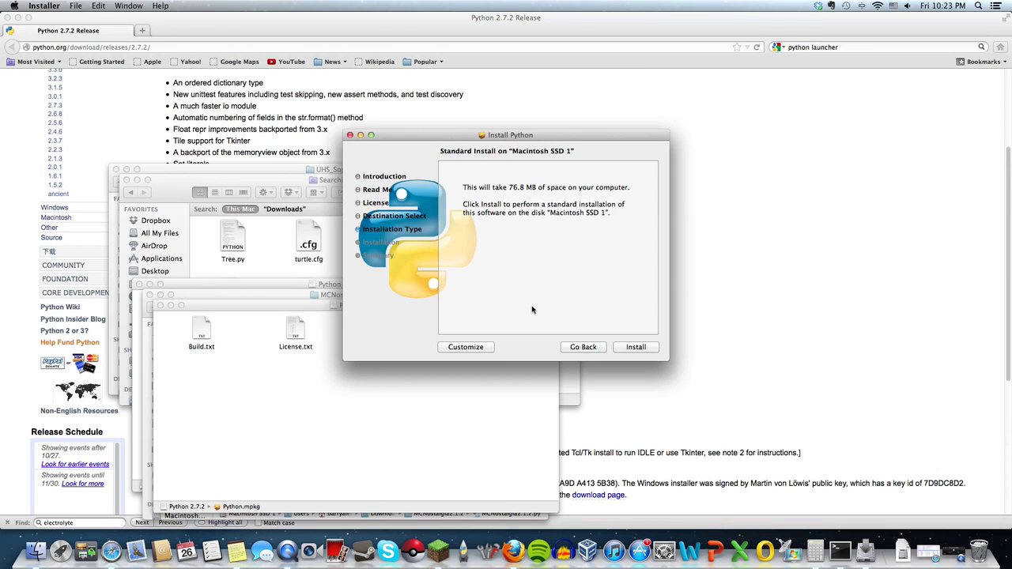
pyautogui.click(350, 135)
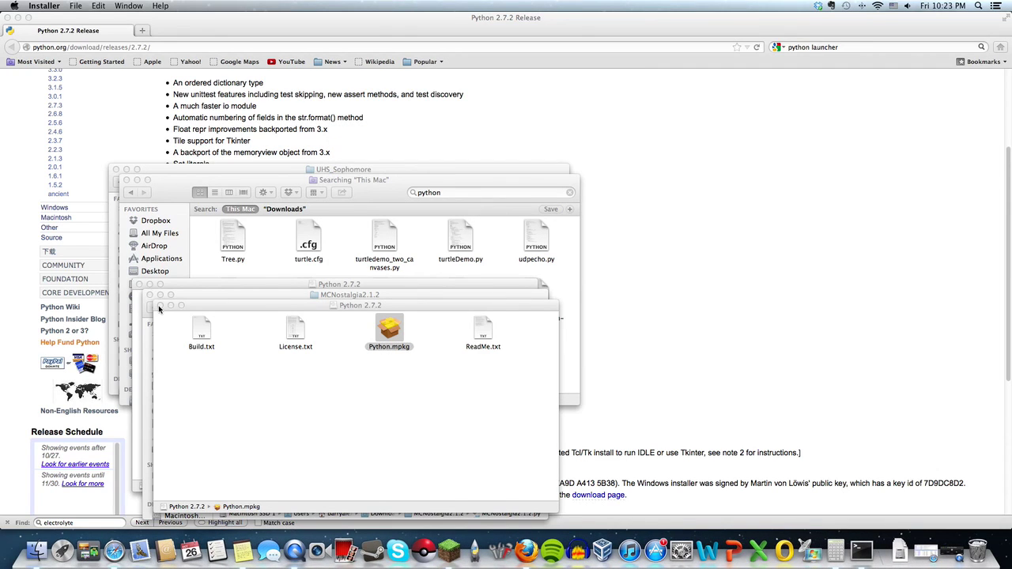
pyautogui.click(734, 298)
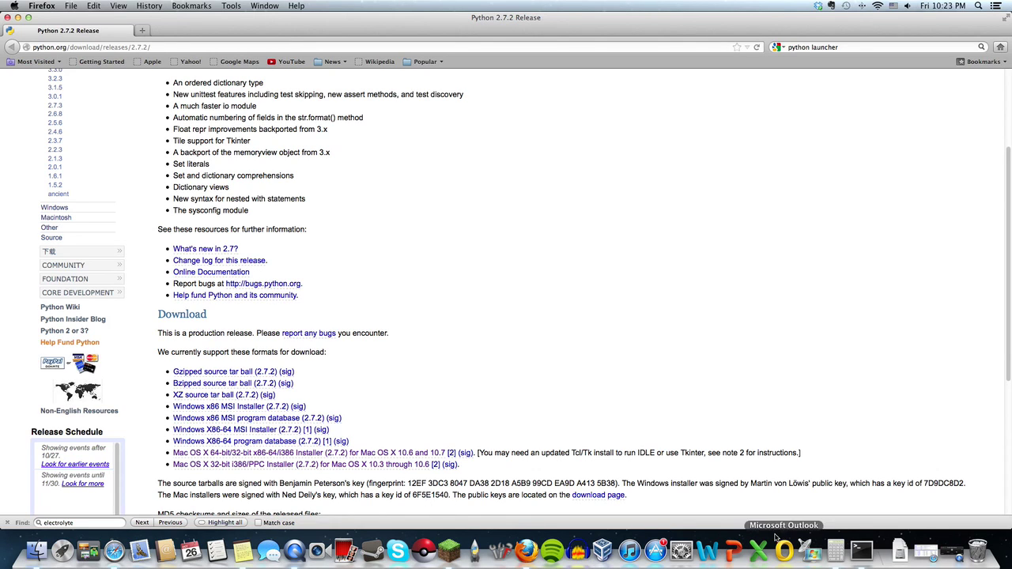
# Step: Open the MCNostalgia2.1.2 folder from the downloads and look through its files
pyautogui.click(898, 551)
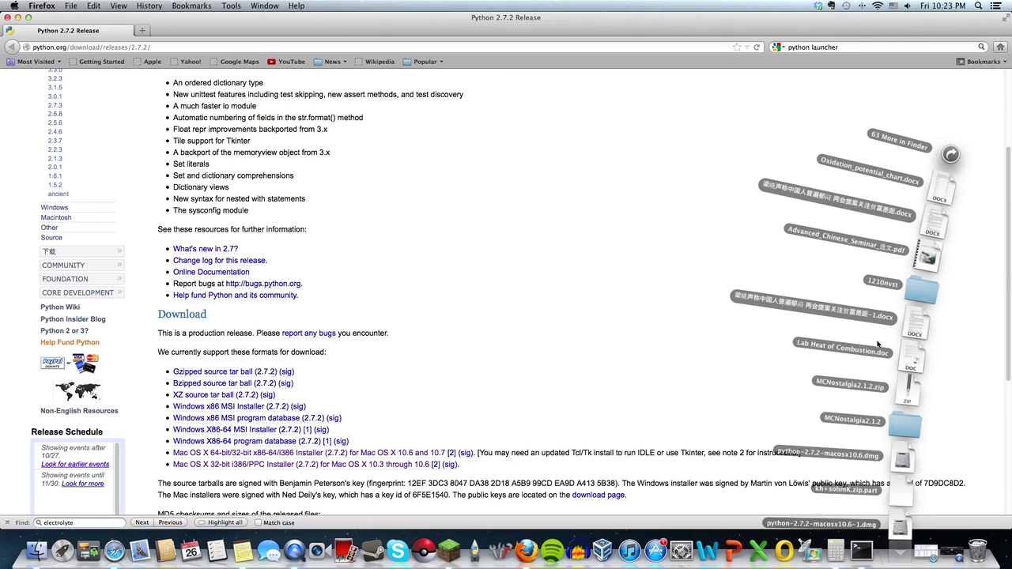
pyautogui.click(911, 433)
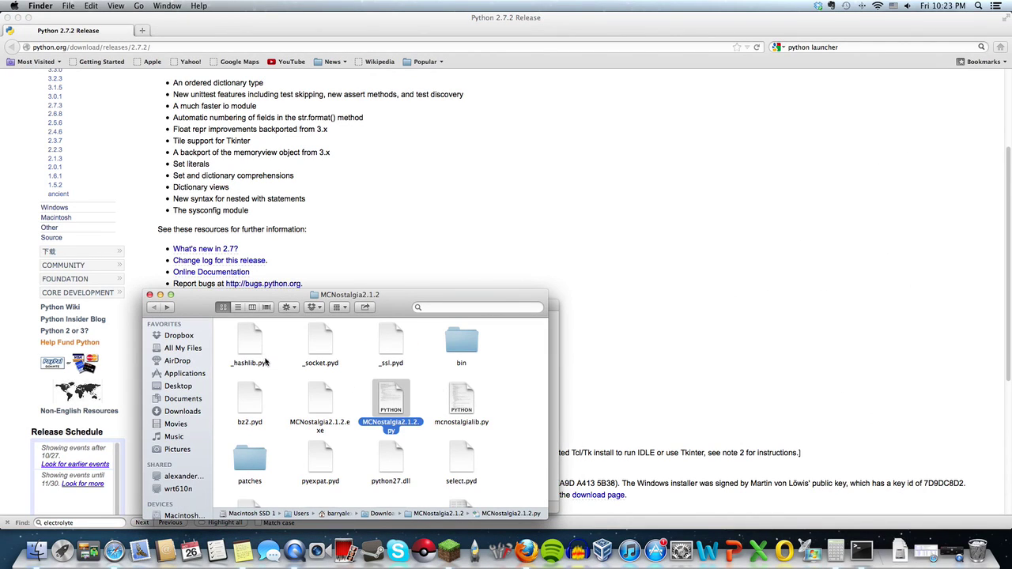
pyautogui.scroll(-3, 269, 365)
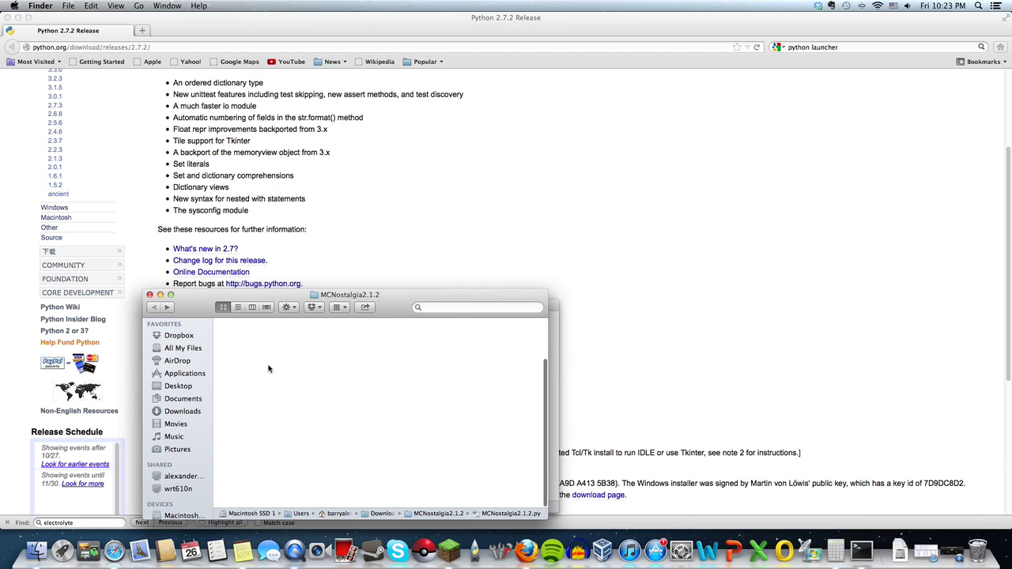
pyautogui.scroll(-1, 272, 391)
pyautogui.scroll(2, 278, 417)
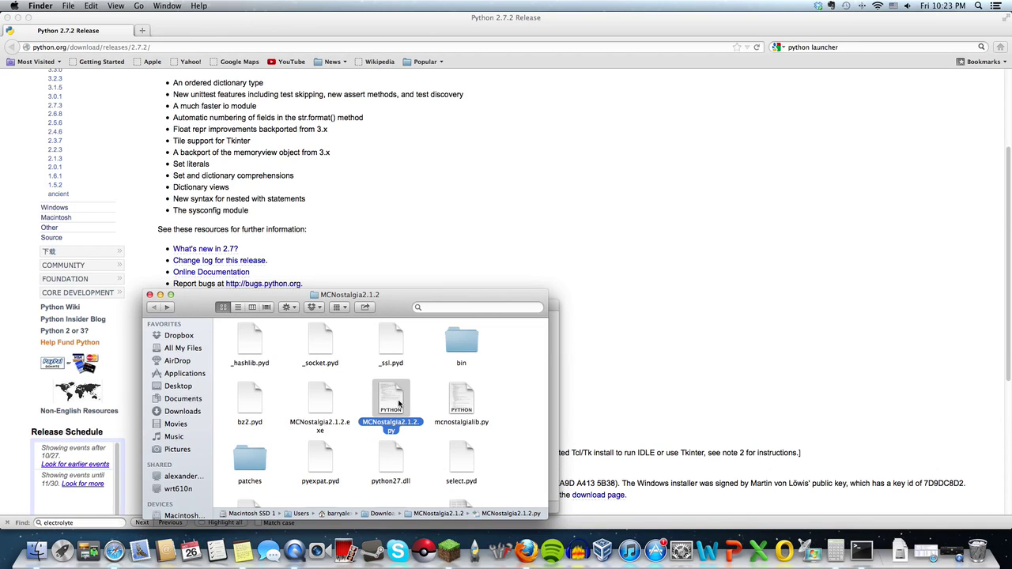
# Step: Run MCNostalgia2.1.2.py with Python Launcher and bring up the list of downgrade possibilities in Terminal
pyautogui.rightClick(398, 404)
pyautogui.moveTo(419, 339)
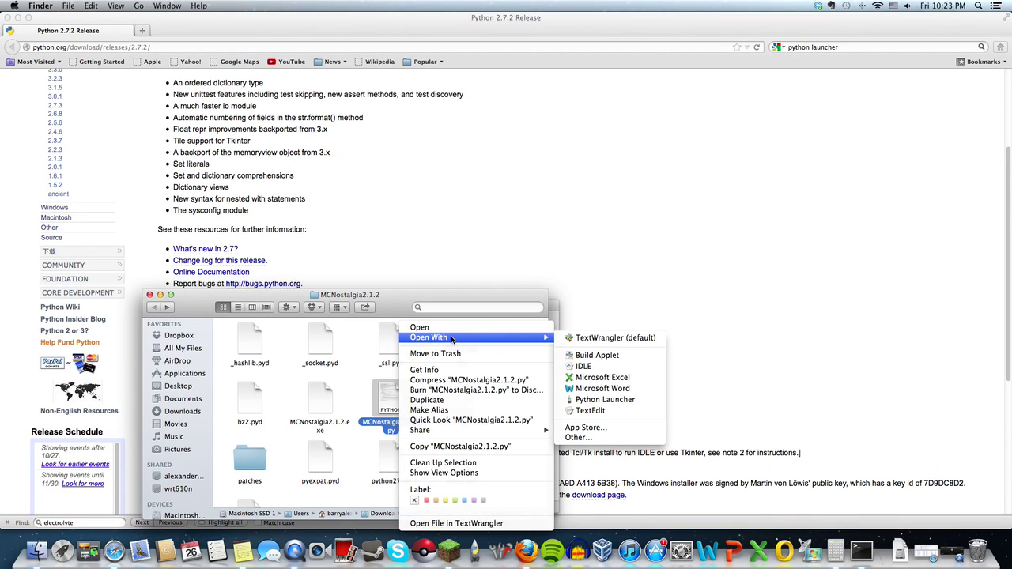
pyautogui.click(605, 400)
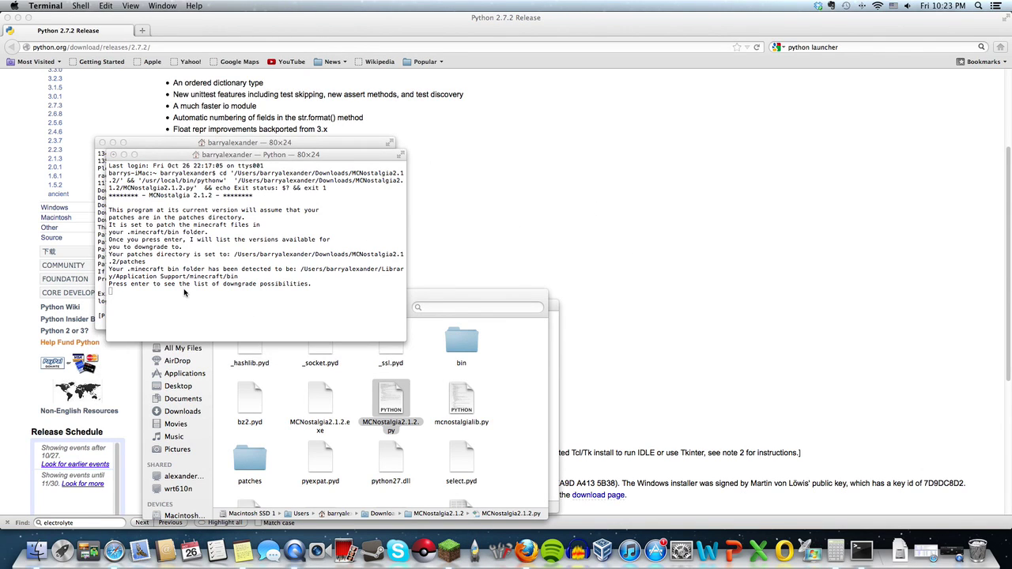
pyautogui.click(186, 292)
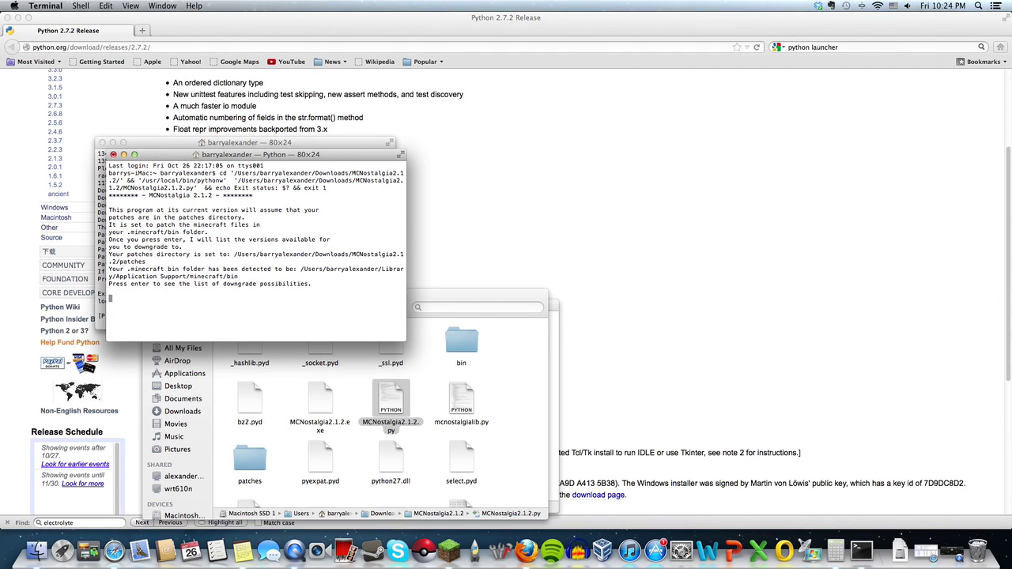
pyautogui.press('Return')
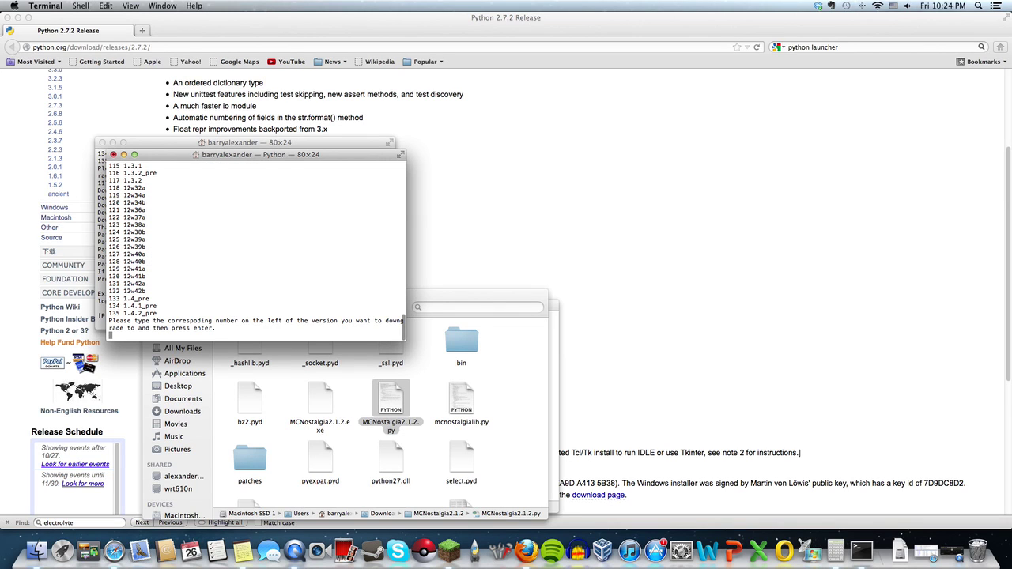
# Step: Examine the numbered list of Minecraft versions available for the downgrade
pyautogui.scroll(5, 156, 291)
pyautogui.scroll(6, 159, 287)
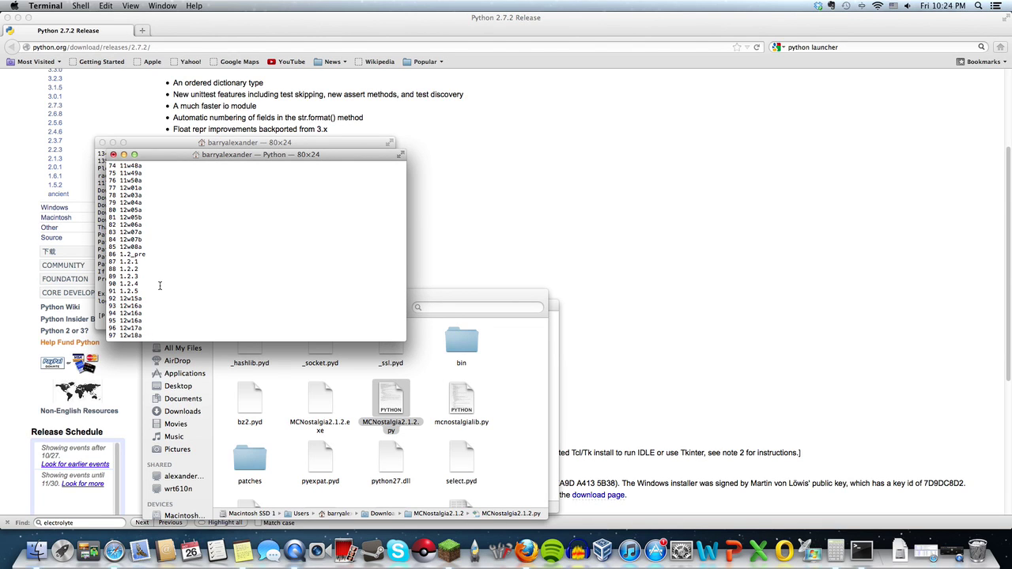
pyautogui.scroll(10, 160, 286)
pyautogui.scroll(18, 160, 286)
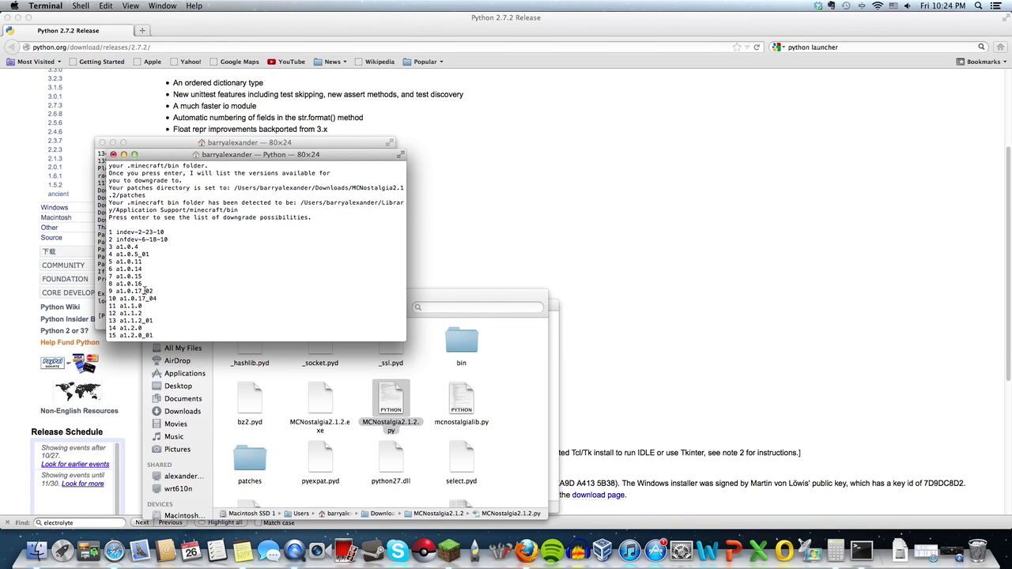
pyautogui.scroll(-20, 168, 256)
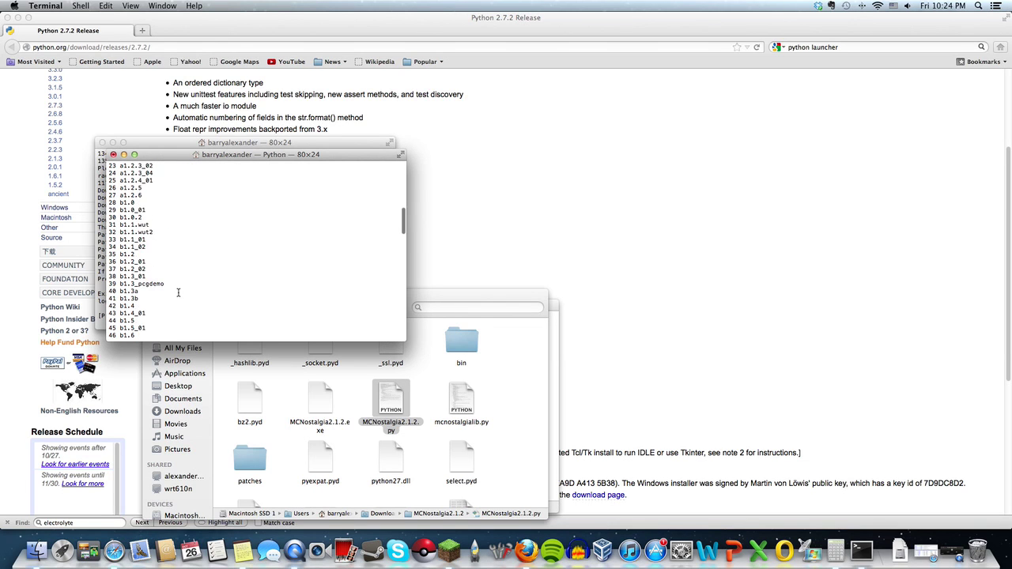
pyautogui.scroll(-4, 178, 292)
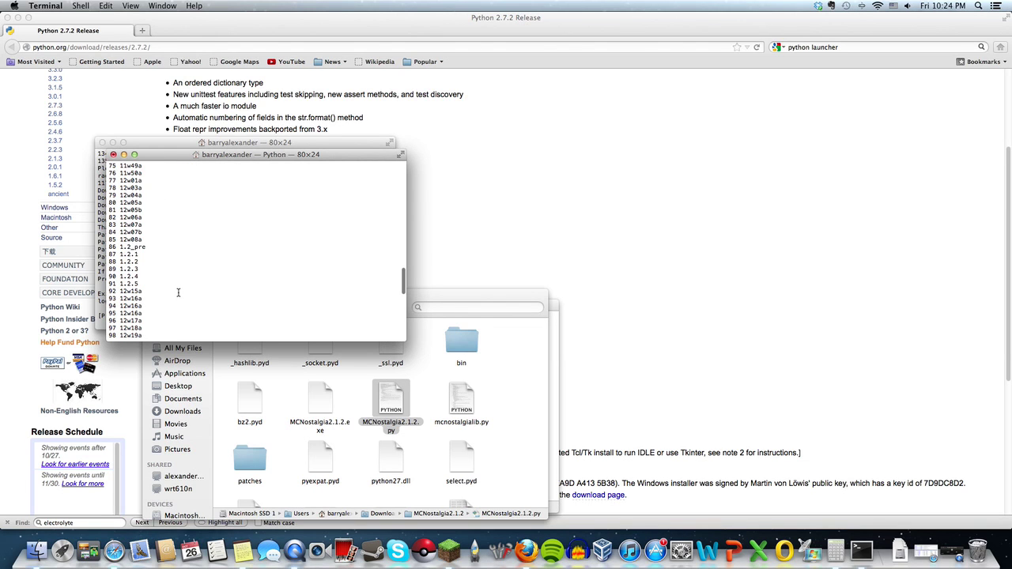
pyautogui.scroll(1, 133, 264)
pyautogui.scroll(-1, 150, 273)
pyautogui.scroll(-2, 178, 285)
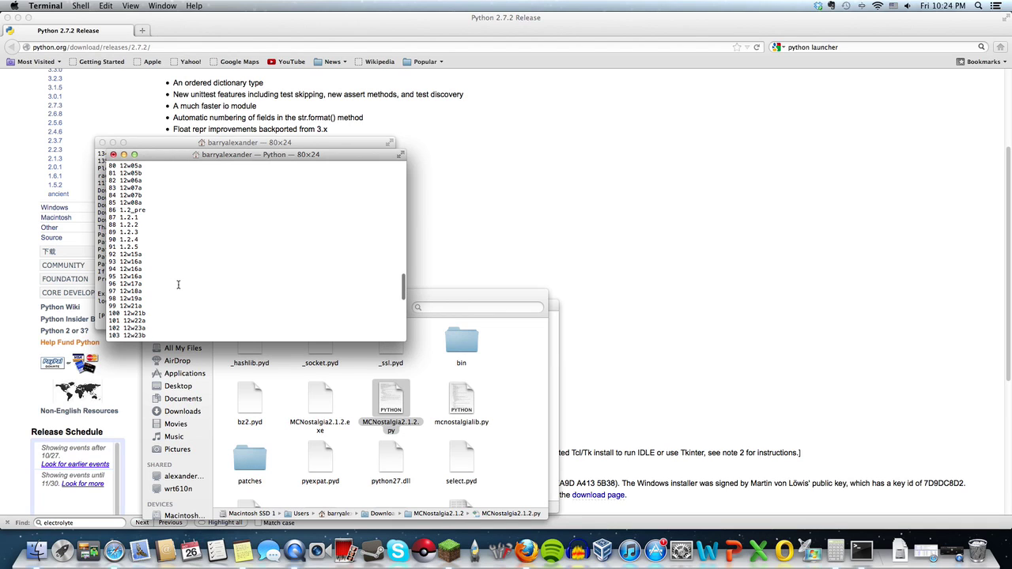
# Step: Choose entry 91 to patch Minecraft down to version 1.2.5, and exit the MCNostalgia script once patching finishes
pyautogui.scroll(-10, 178, 284)
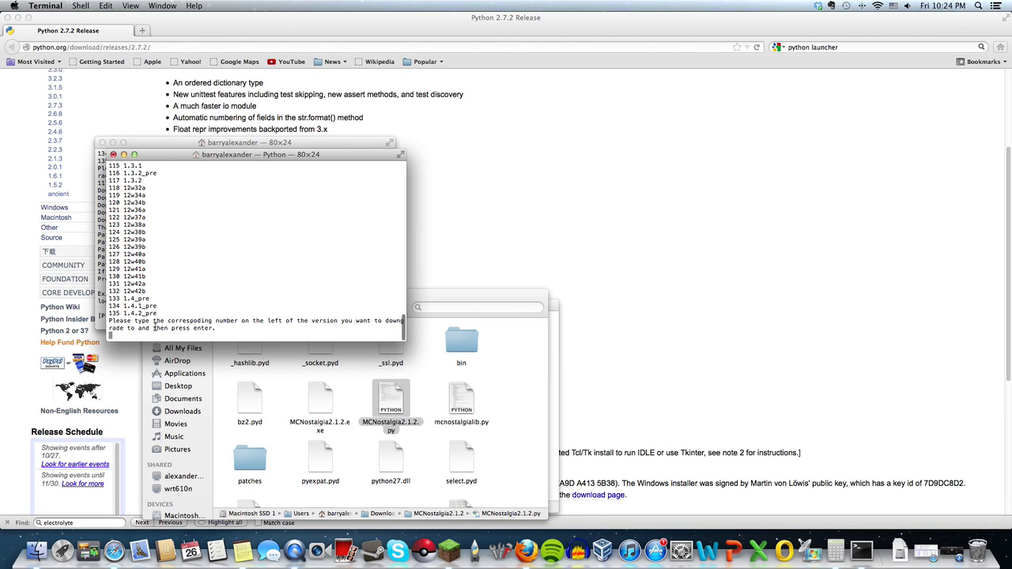
pyautogui.write('91')
pyautogui.press('Return')
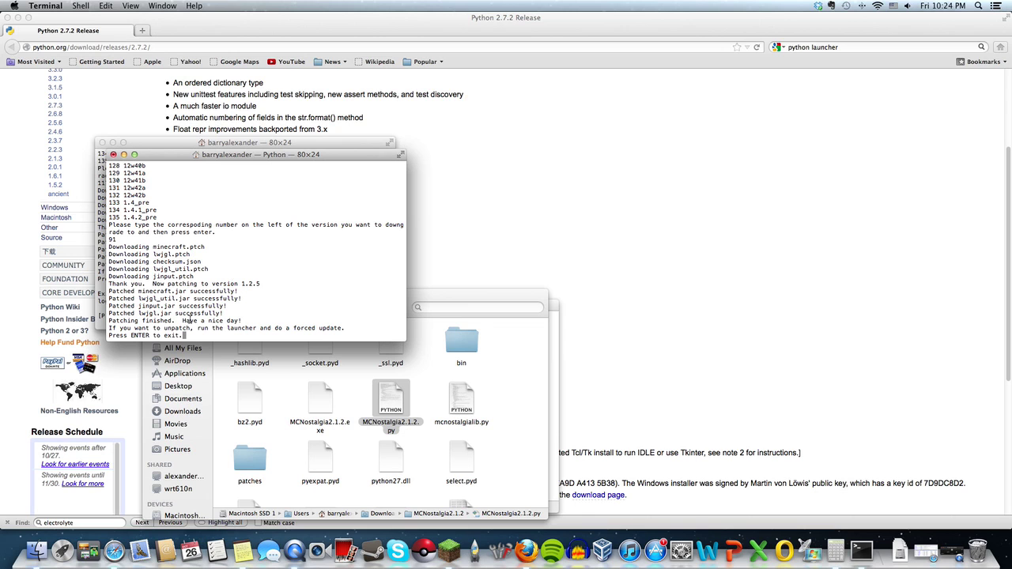
pyautogui.press('Return')
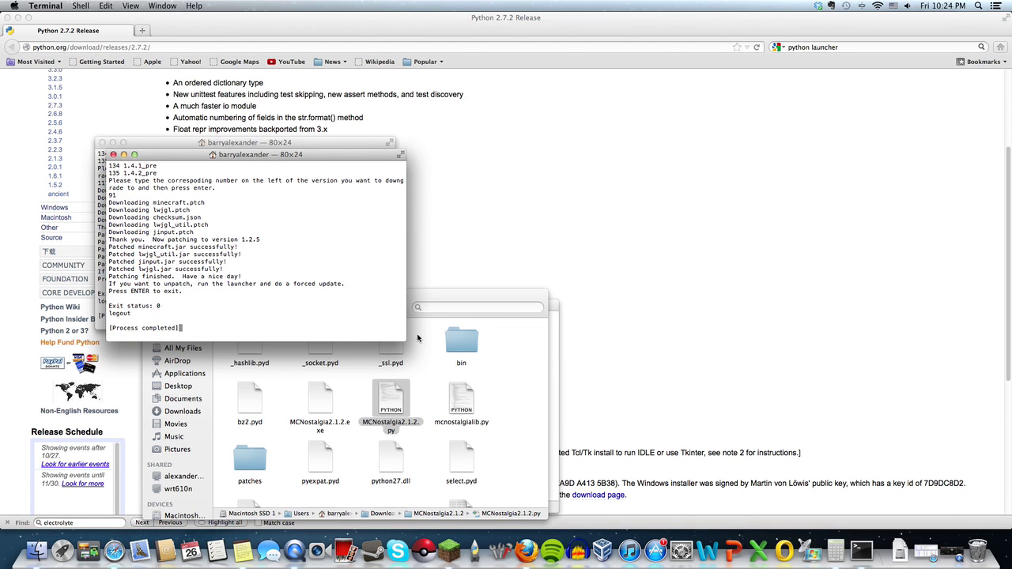
# Step: Switch to the already running Minecraft game and close its window
pyautogui.click(664, 373)
pyautogui.click(447, 553)
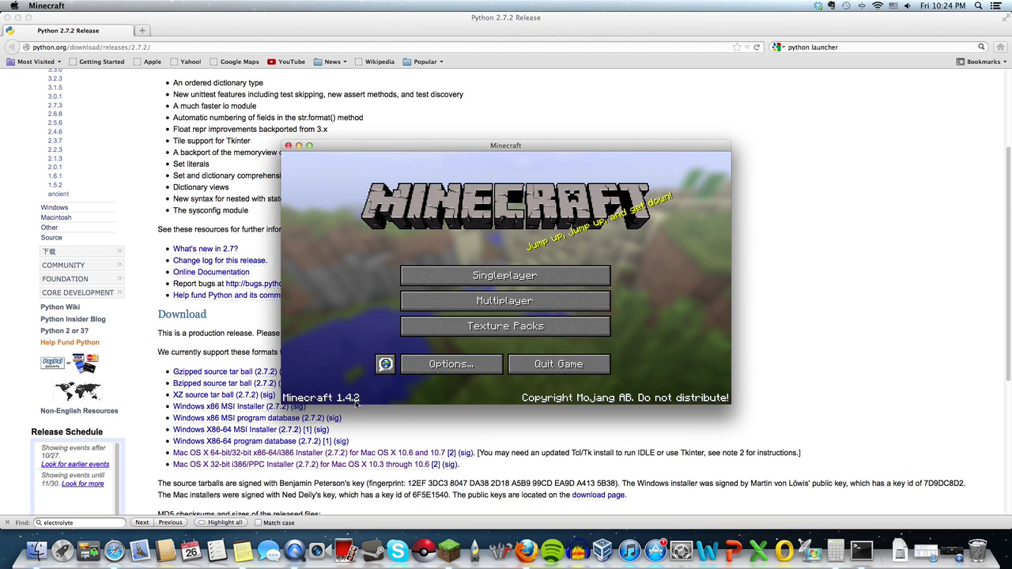
pyautogui.click(289, 147)
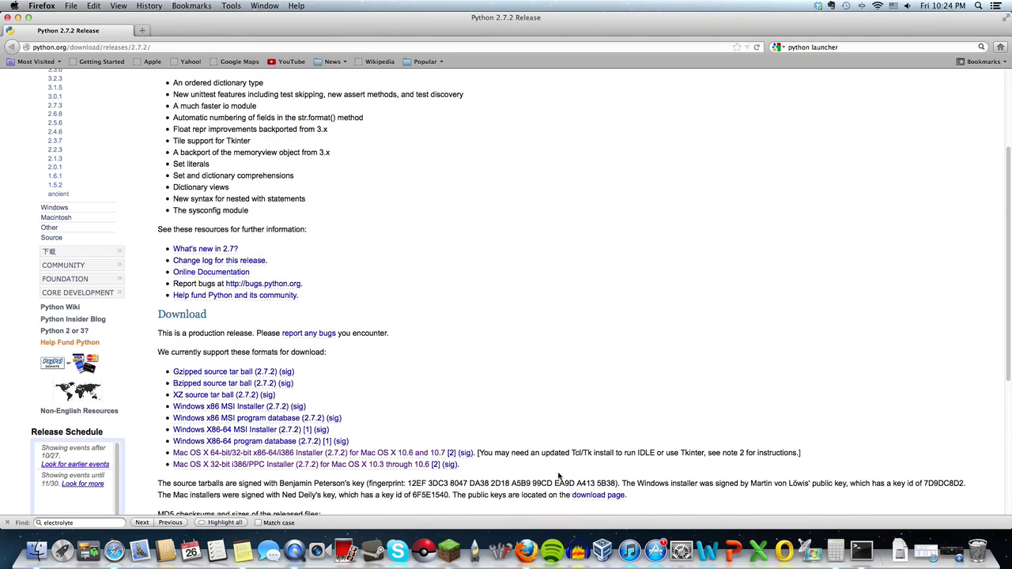
# Step: Relaunch Minecraft, view the launcher's force-update option without applying it, and log in with the remembered account
pyautogui.click(449, 549)
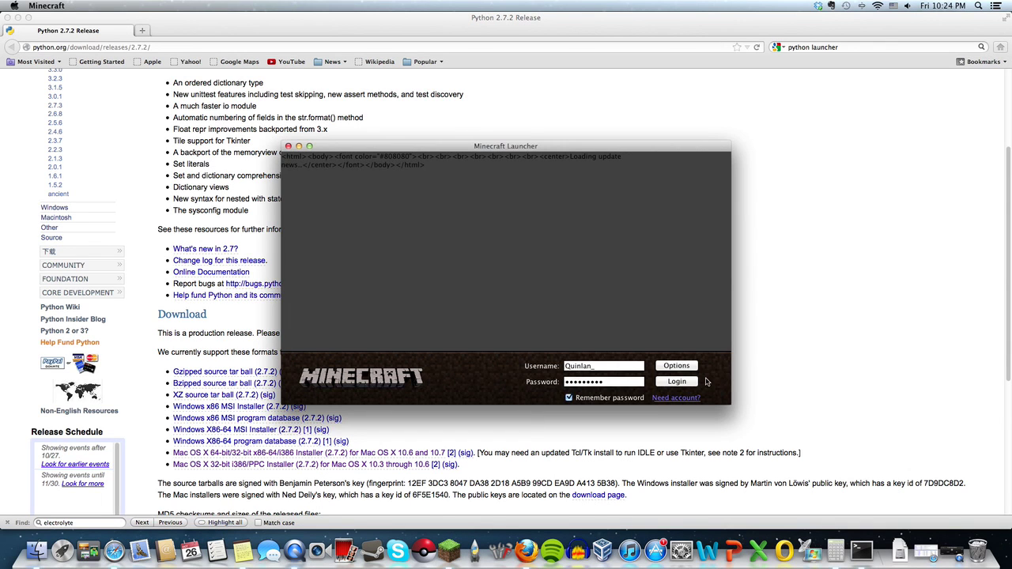
pyautogui.click(692, 366)
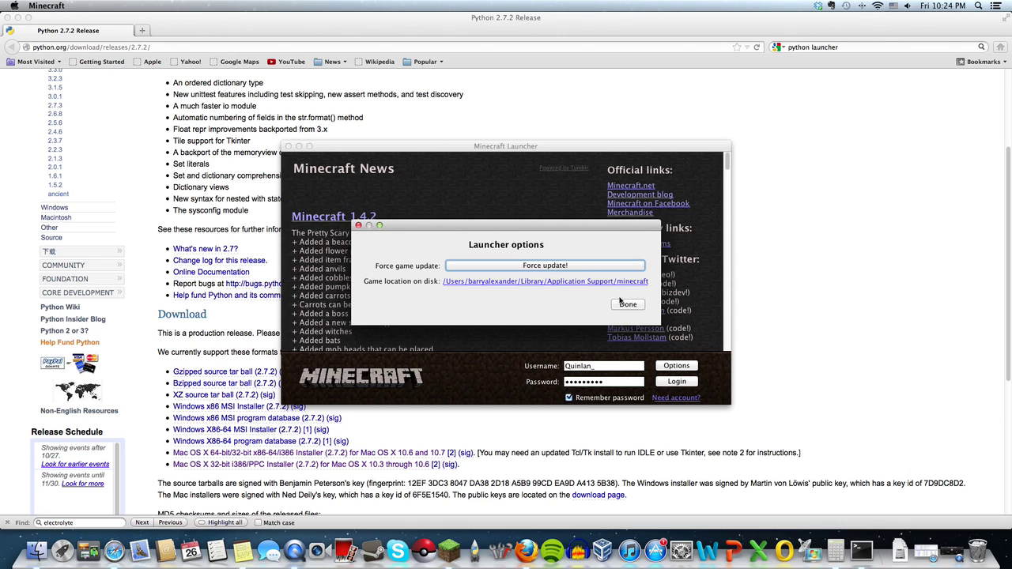
pyautogui.click(624, 305)
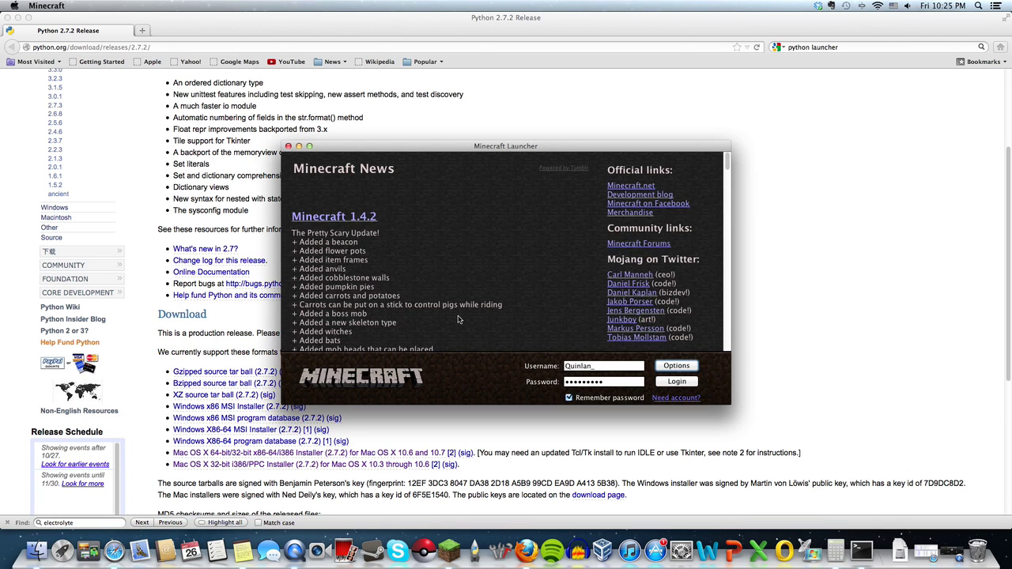
pyautogui.click(666, 384)
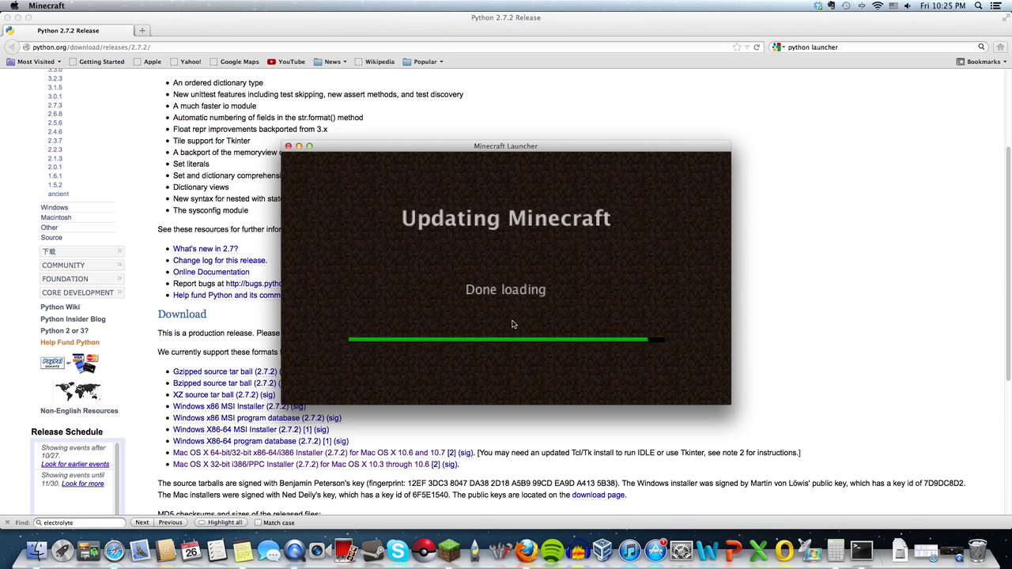